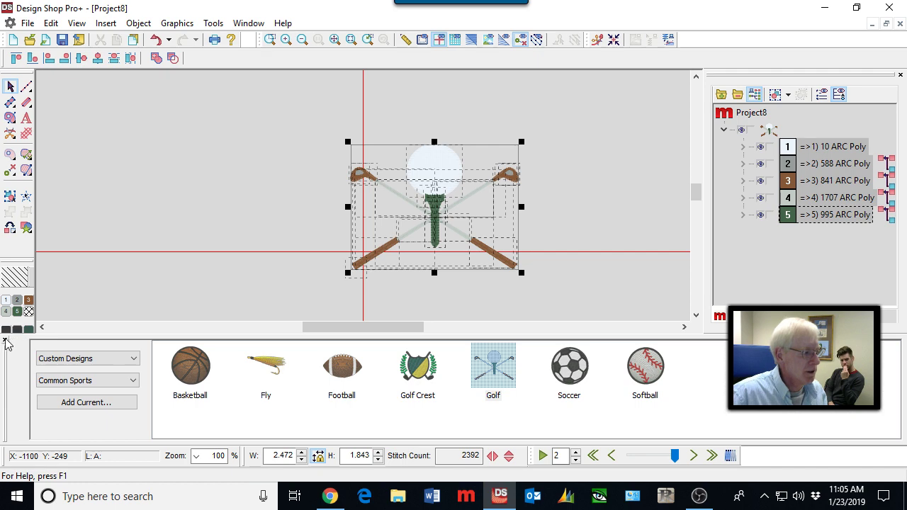
Step: Close the custom design library, deselect the golf design, and inspect the golf ball's stitching up close in 3D
click(6, 339)
click(536, 202)
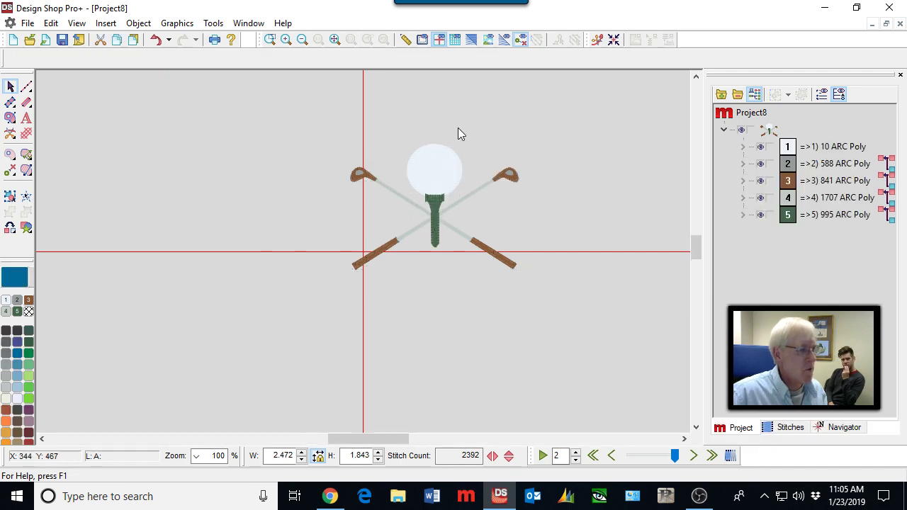
scroll(467, 135, up, 2)
scroll(373, 234, up, 1)
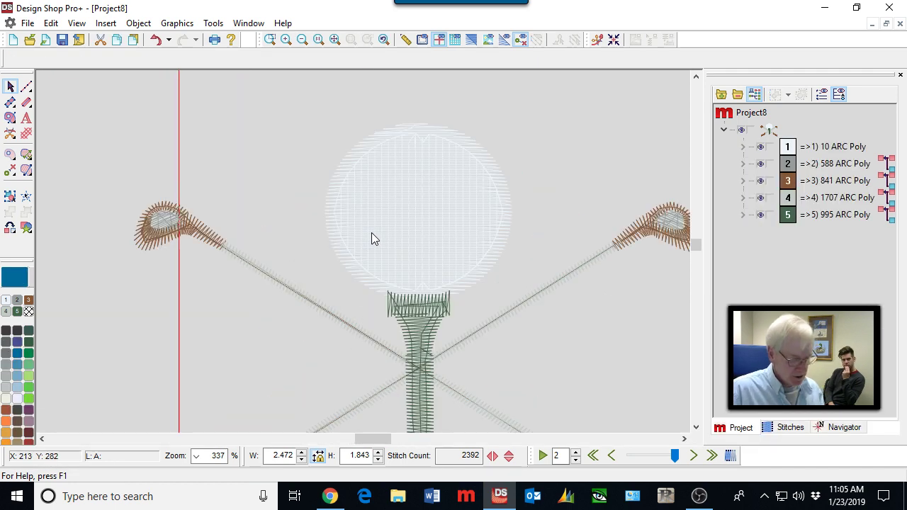
scroll(371, 233, up, 1)
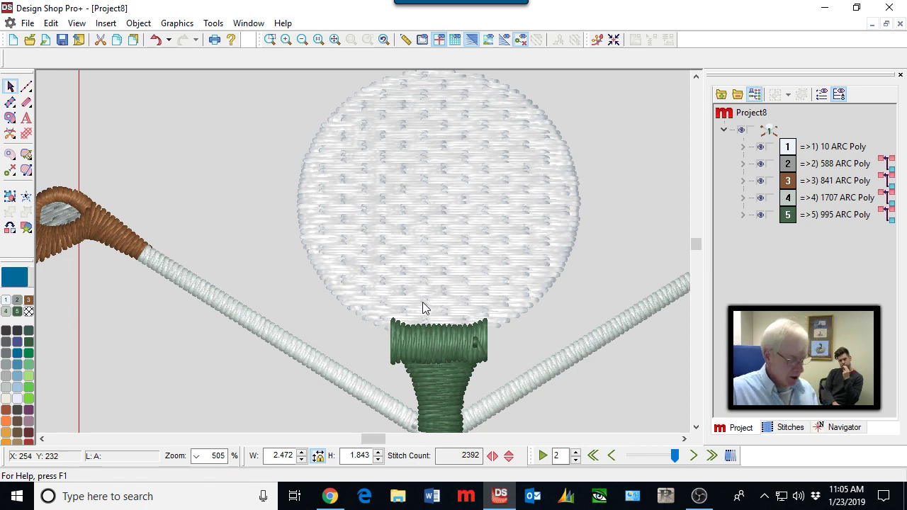
scroll(418, 295, down, 2)
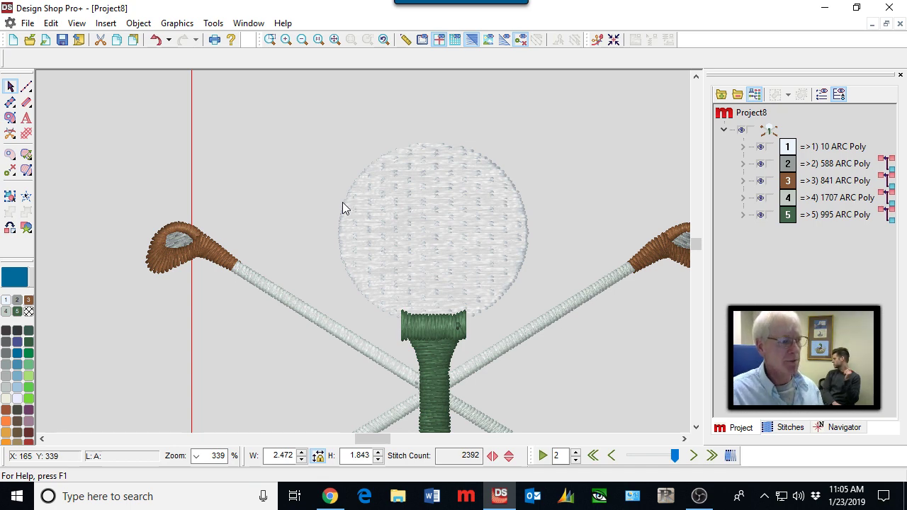
Step: Review the golf ball fill's top stitching properties, including its stitch length and partition settings
click(425, 227)
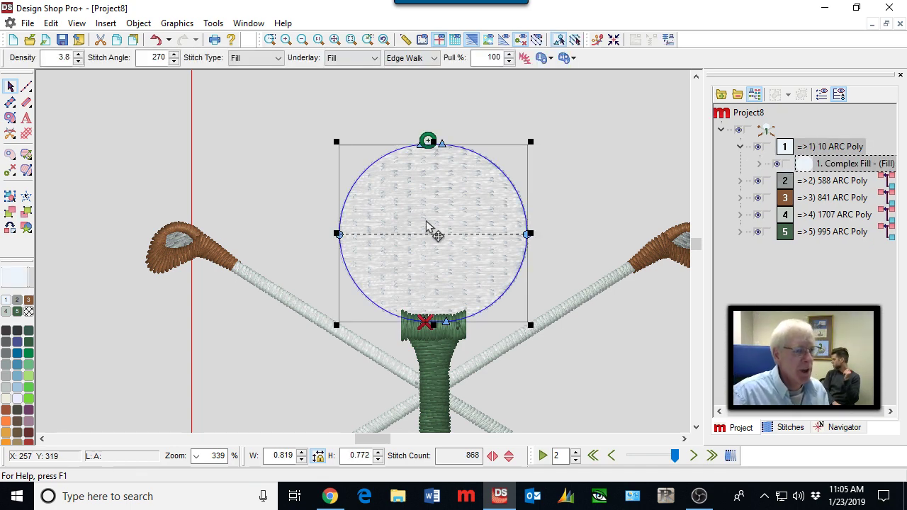
right_click(438, 202)
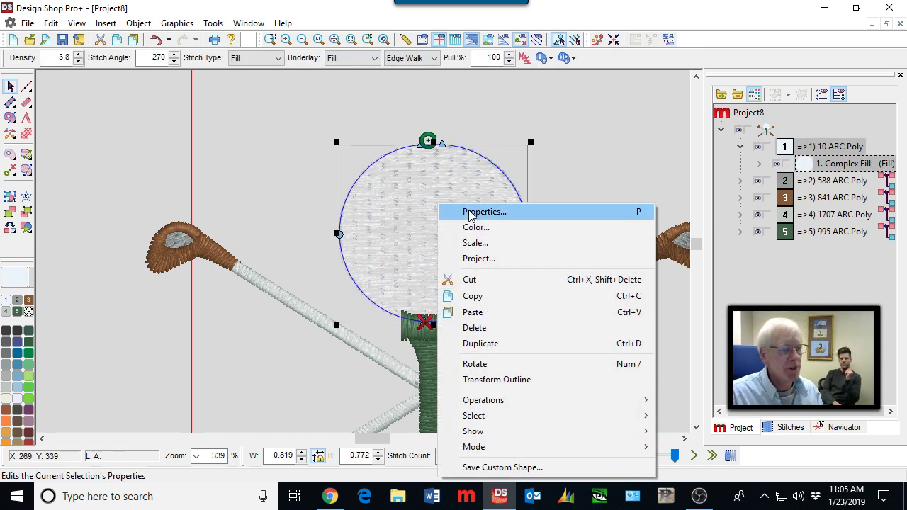
click(470, 211)
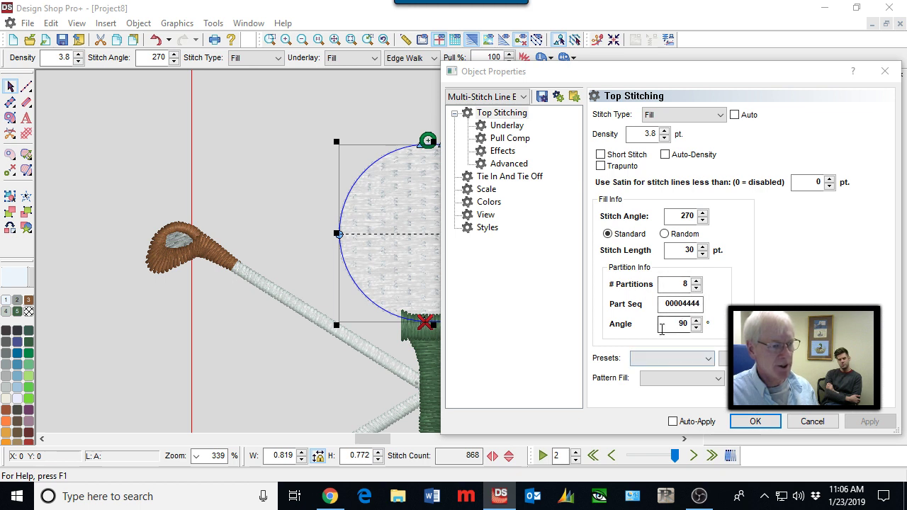
click(683, 306)
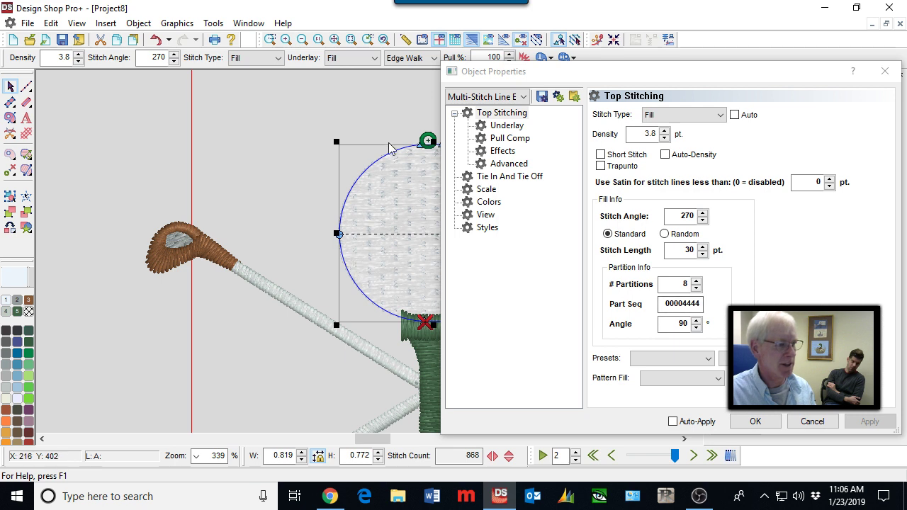
click(755, 422)
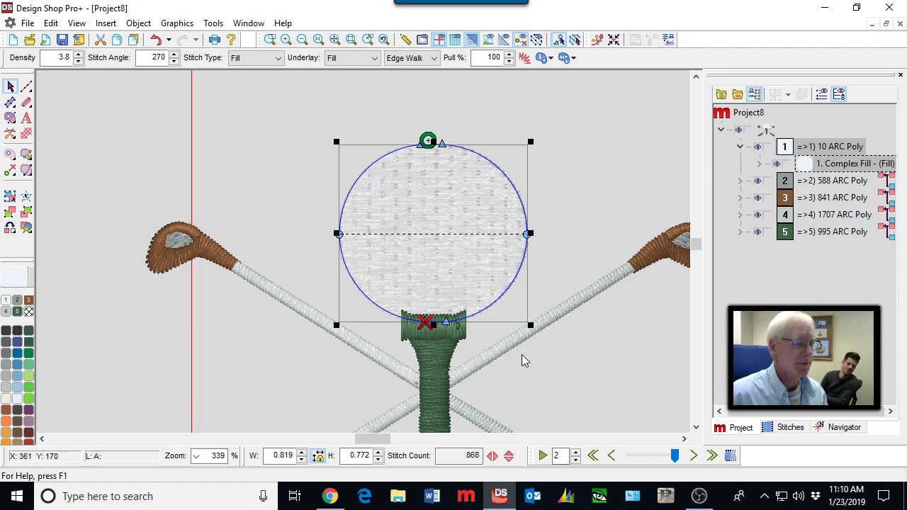
Step: Close the golf project without saving and place the Soccer design from Common Sports in a new project
click(900, 24)
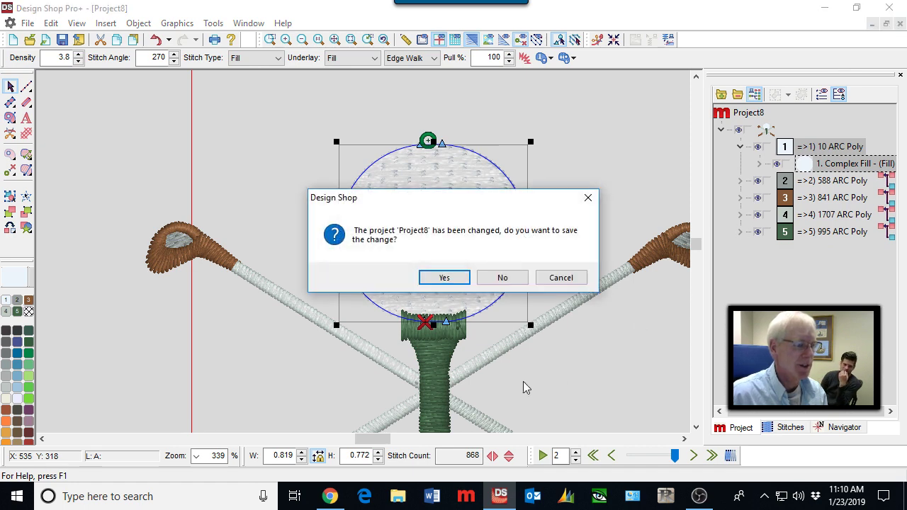
click(516, 277)
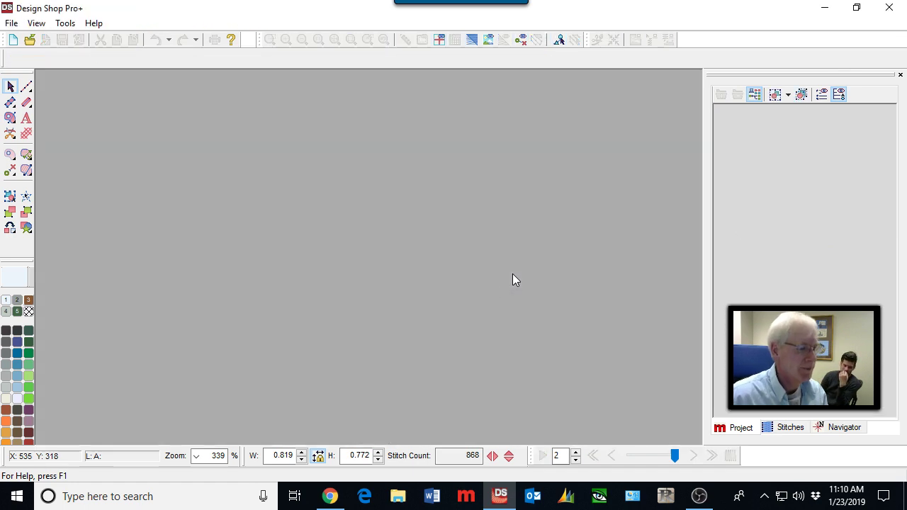
click(13, 40)
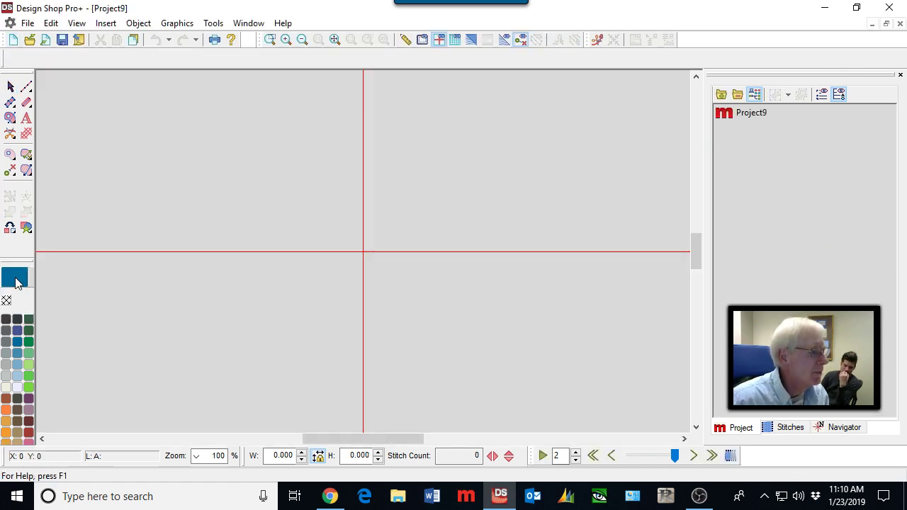
click(26, 228)
drag(570, 374, 375, 222)
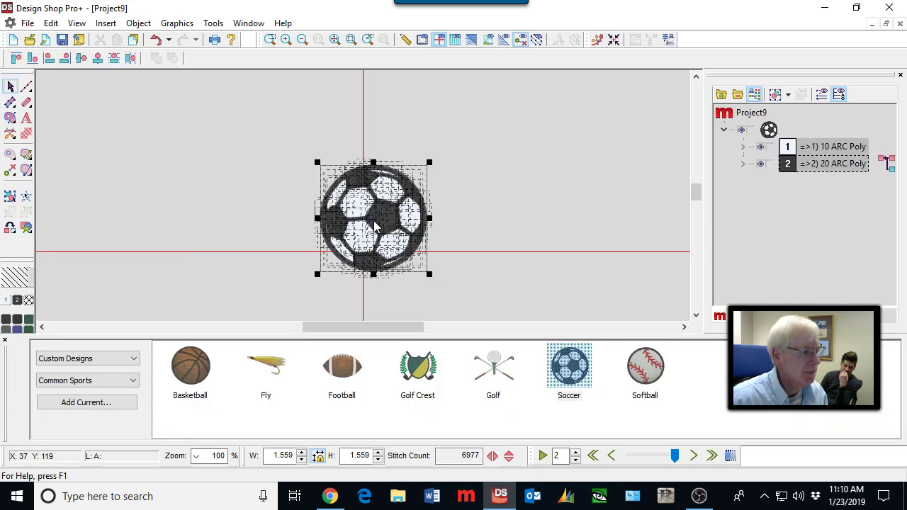
Step: Deselect the soccer ball, close the custom design library, and inspect the ball's stitching in 3D
click(434, 245)
scroll(355, 207, up, 1)
scroll(352, 205, up, 1)
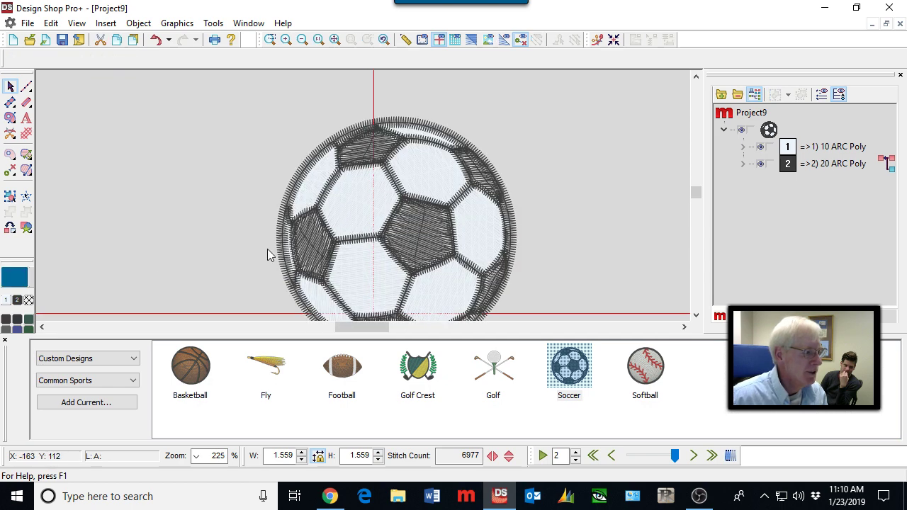
click(5, 341)
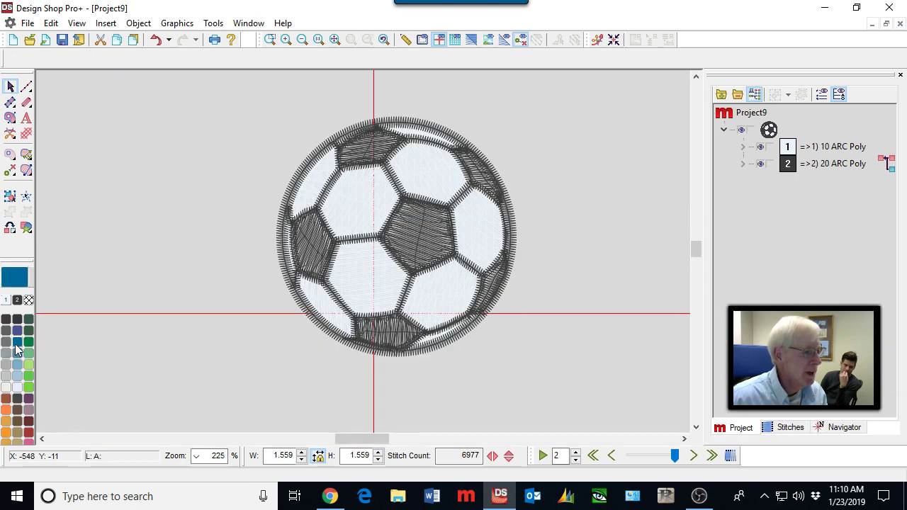
scroll(388, 274, up, 1)
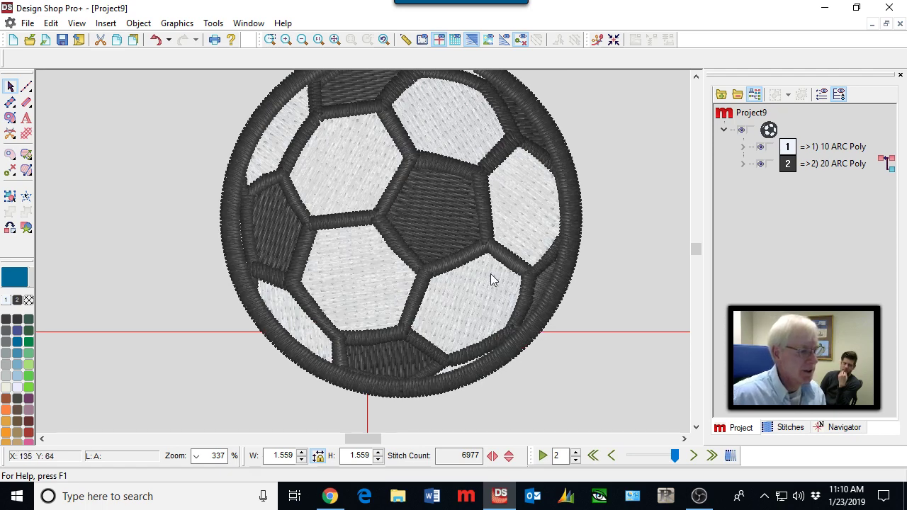
Step: Compare the stitch angles of several white panel fills on the soccer ball
click(477, 305)
click(354, 281)
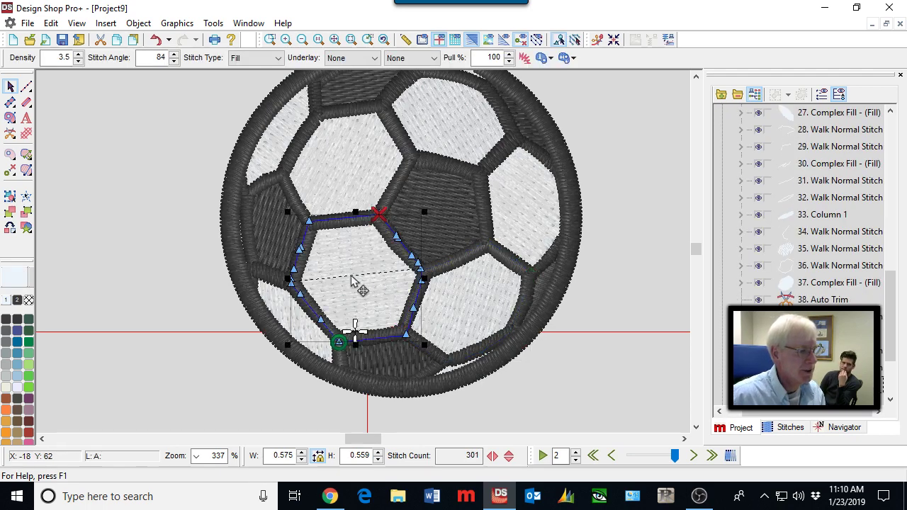
click(530, 210)
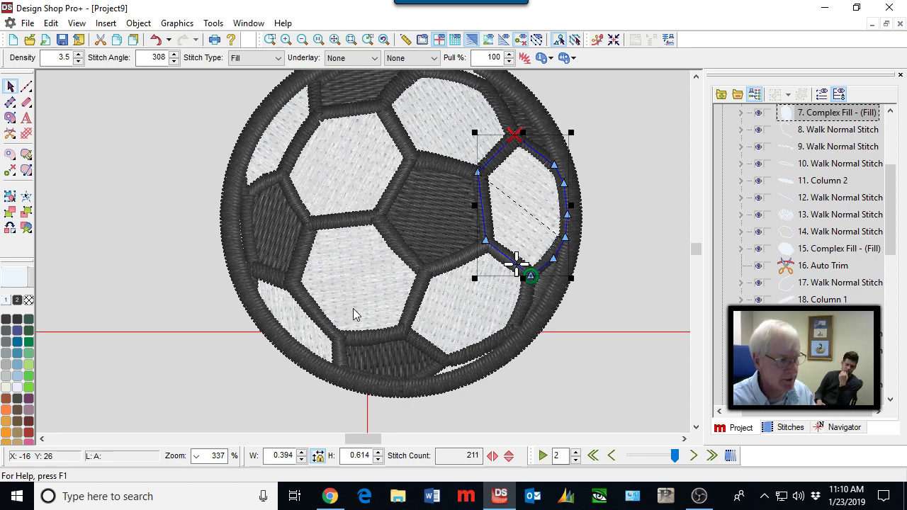
scroll(560, 341, down, 4)
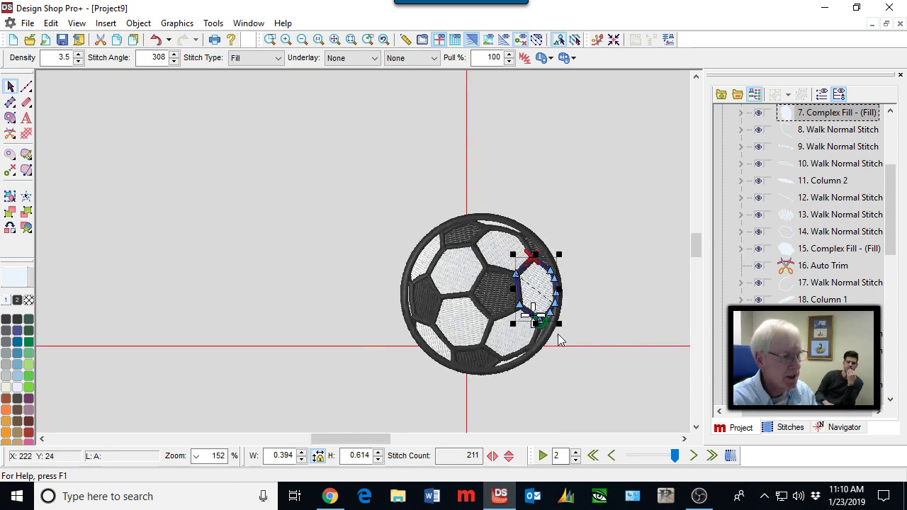
Step: Close the soccer project without saving and open the Snake Mascot.ofm design
click(900, 23)
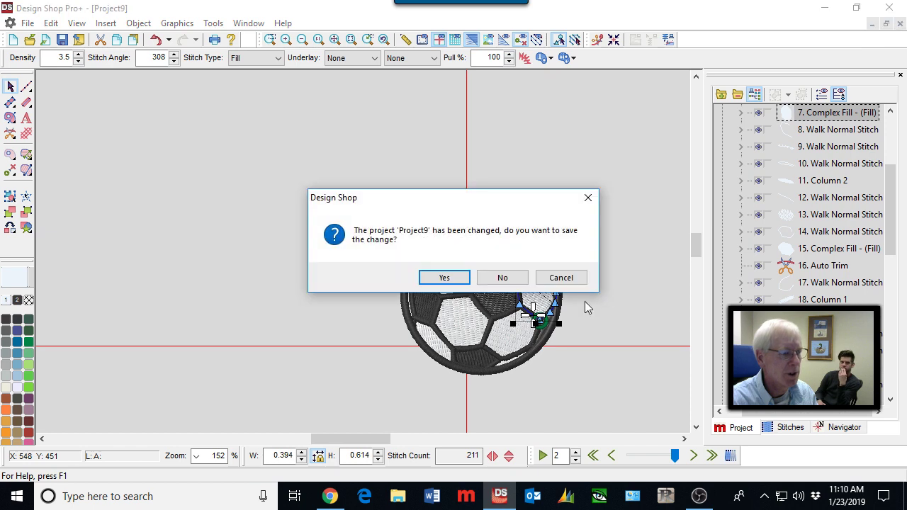
click(496, 279)
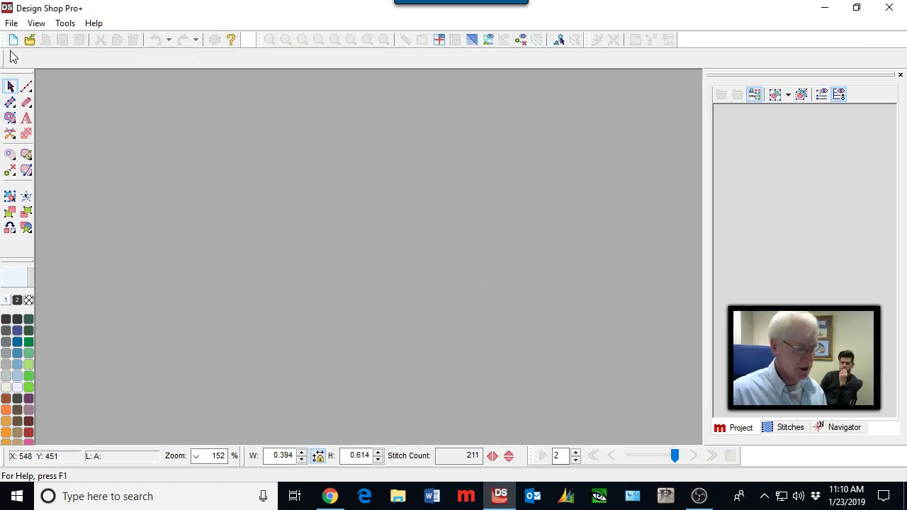
click(29, 39)
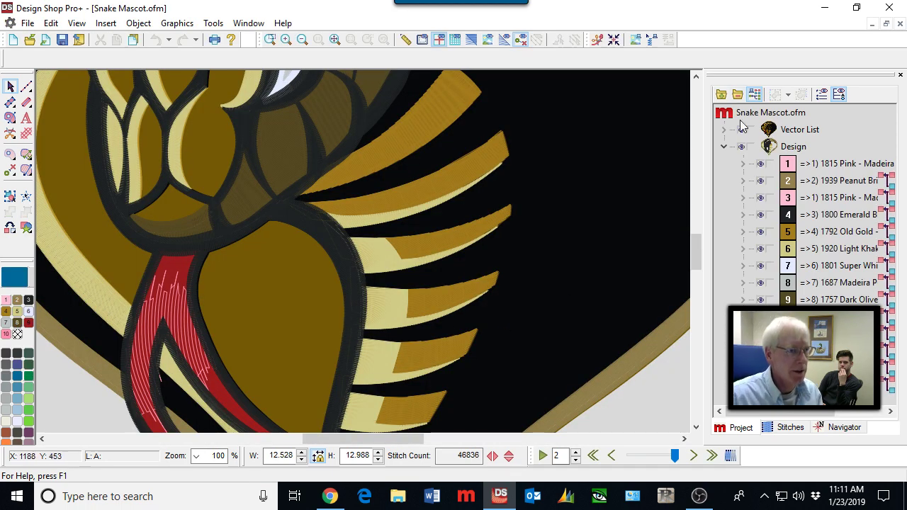
Step: Hide the snake mascot's Vector List so only the embroidery design is displayed
click(741, 132)
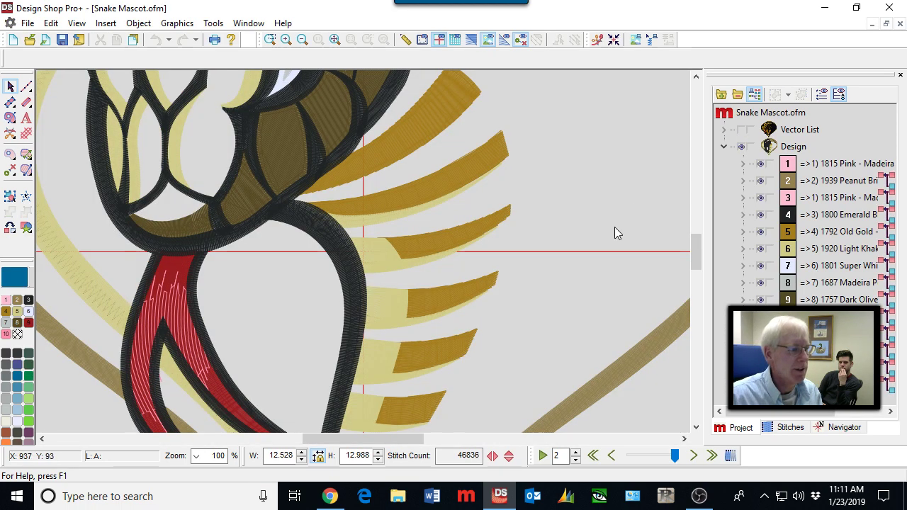
scroll(611, 226, down, 3)
scroll(607, 161, up, 1)
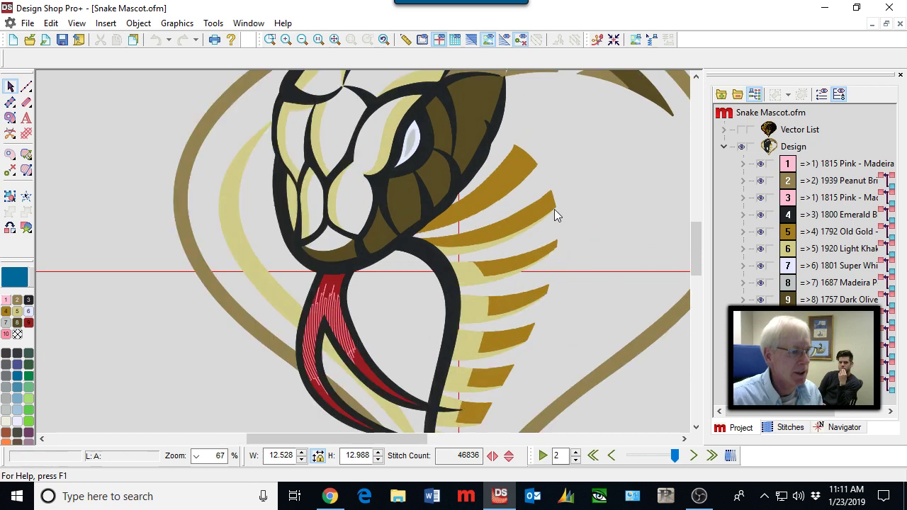
Step: Inspect the stitch direction lines of a lower and an upper old gold fill on the snake's hood
click(479, 412)
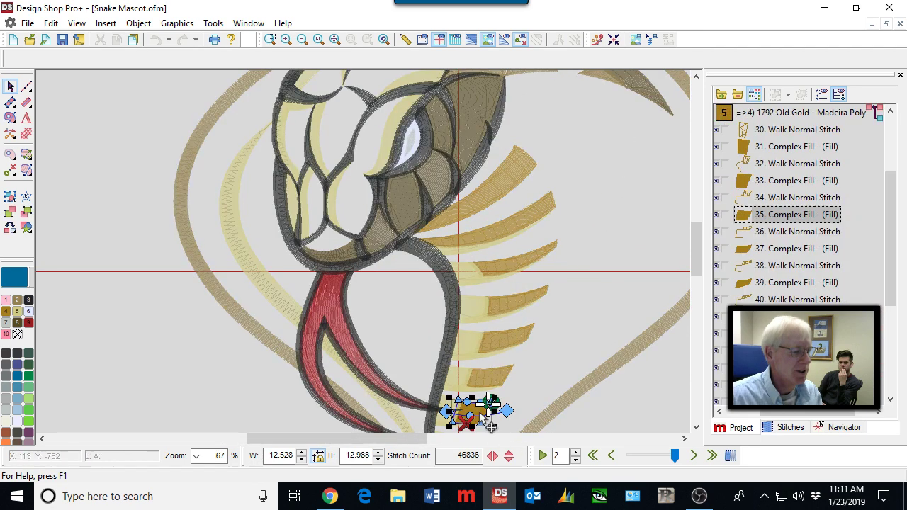
scroll(519, 403, down, 1)
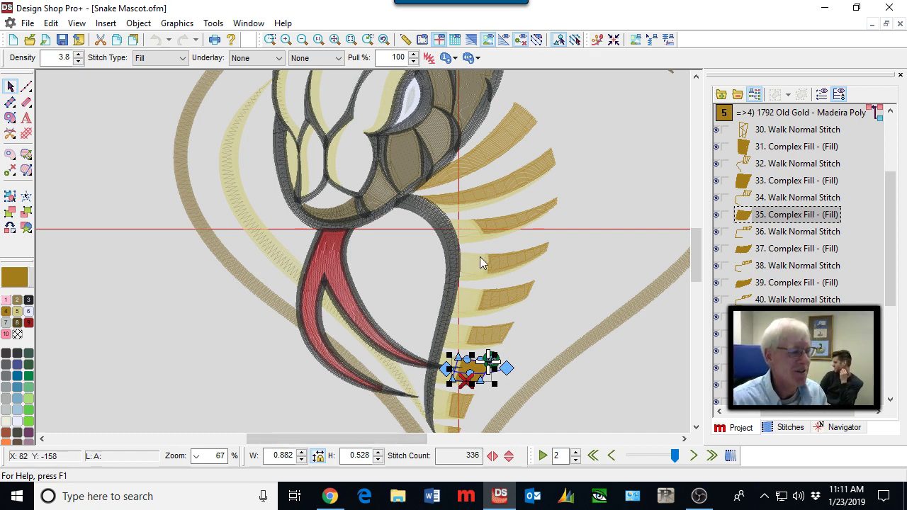
click(516, 181)
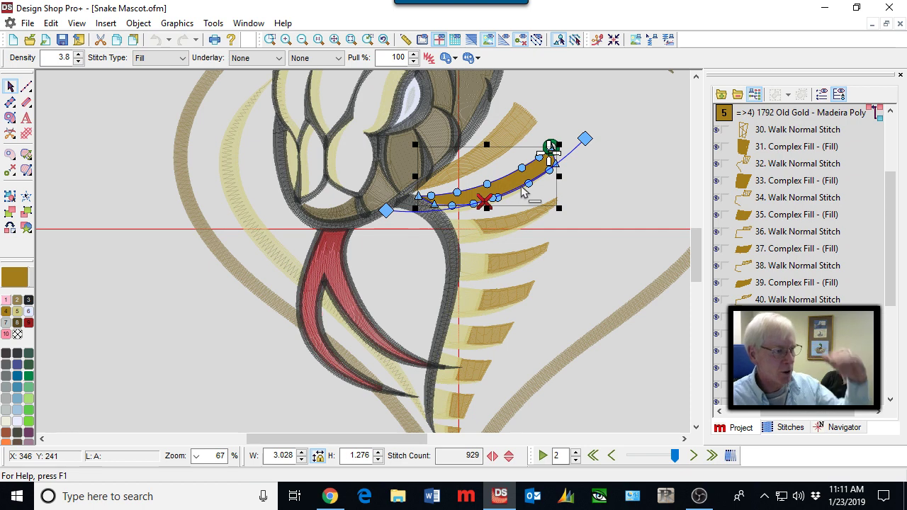
click(148, 327)
Step: Examine the stitch direction of each dark olive fill on the snake's head and of the adjoining Peanut Brittle fill
scroll(209, 336, up, 3)
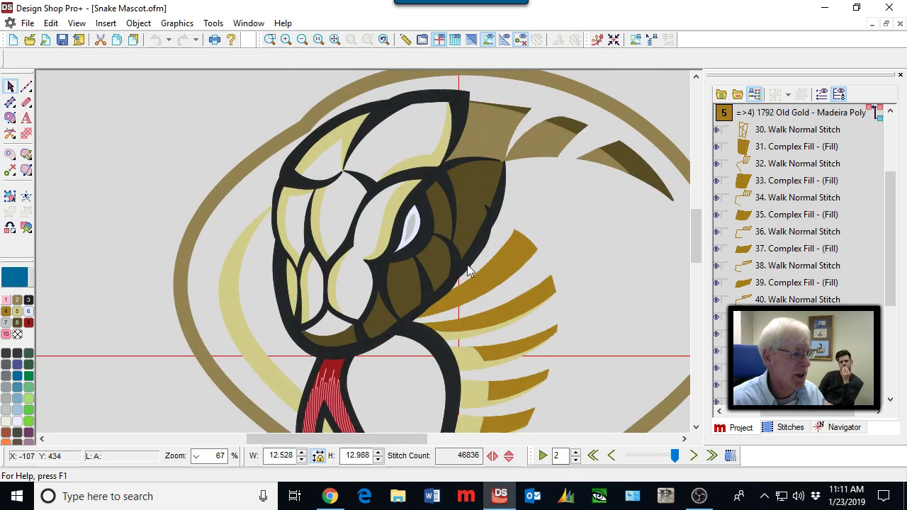
scroll(547, 197, up, 1)
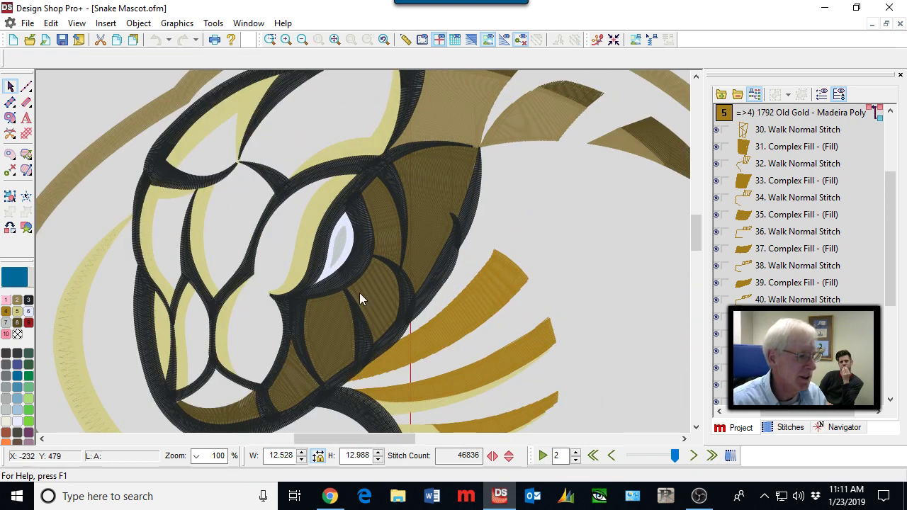
click(296, 400)
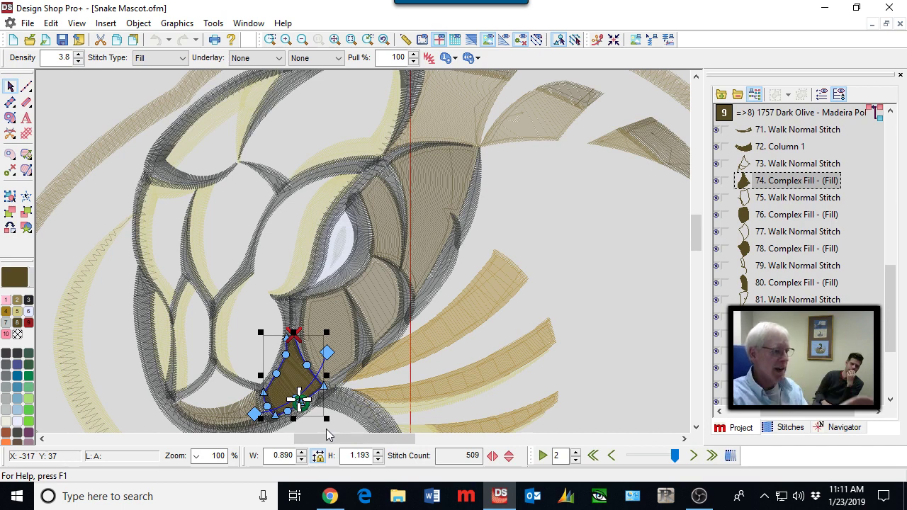
click(338, 310)
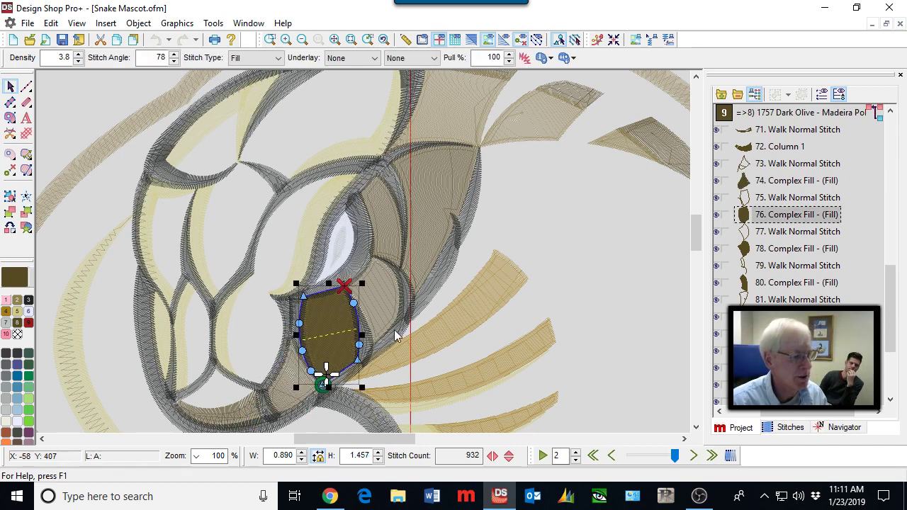
click(393, 290)
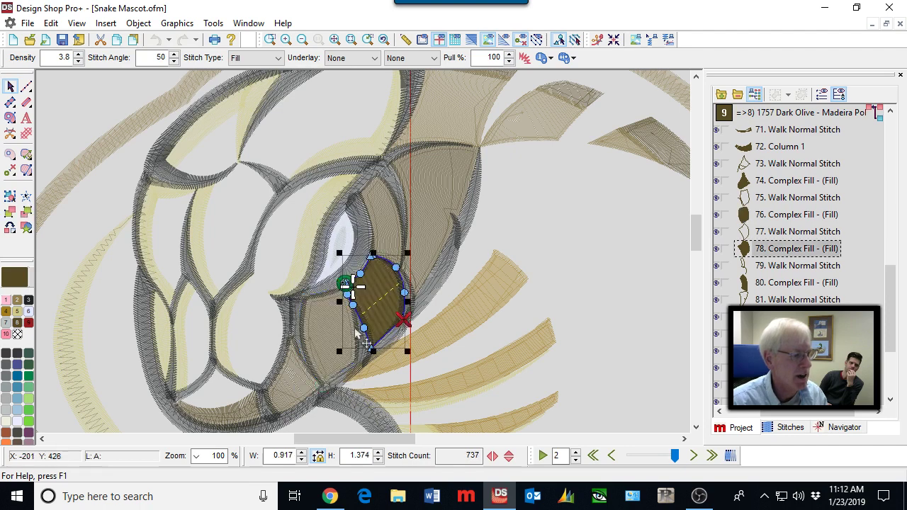
click(385, 227)
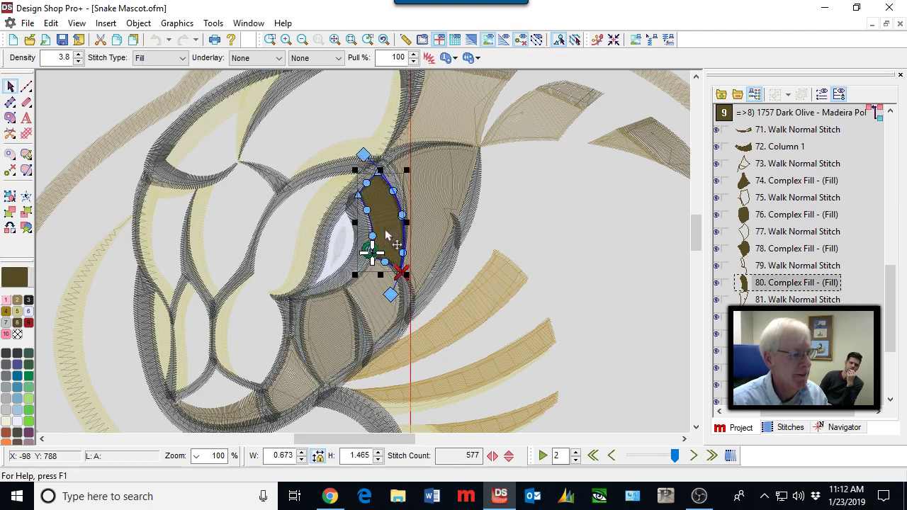
click(438, 198)
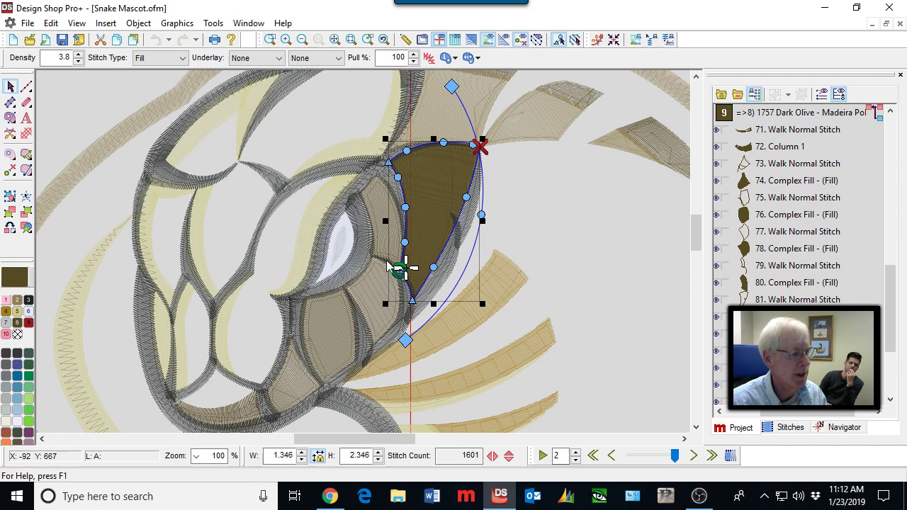
key(Tab)
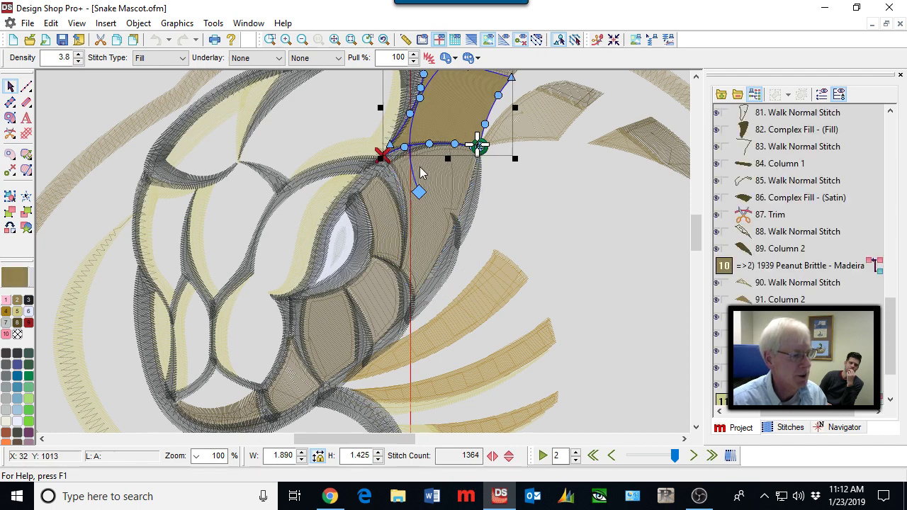
key(shift+Tab)
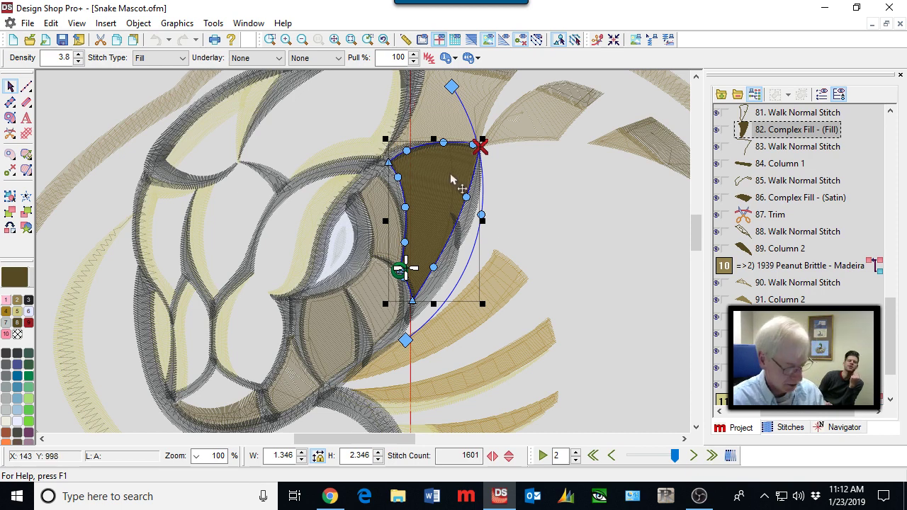
Step: Deselect the fill and inspect the 3D stitching around the snake's eye and dark olive scales
click(570, 204)
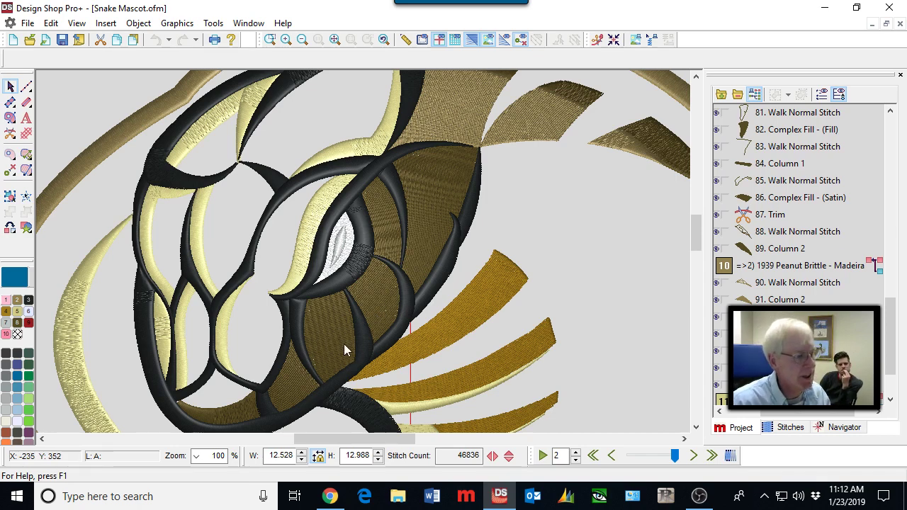
scroll(333, 344, up, 1)
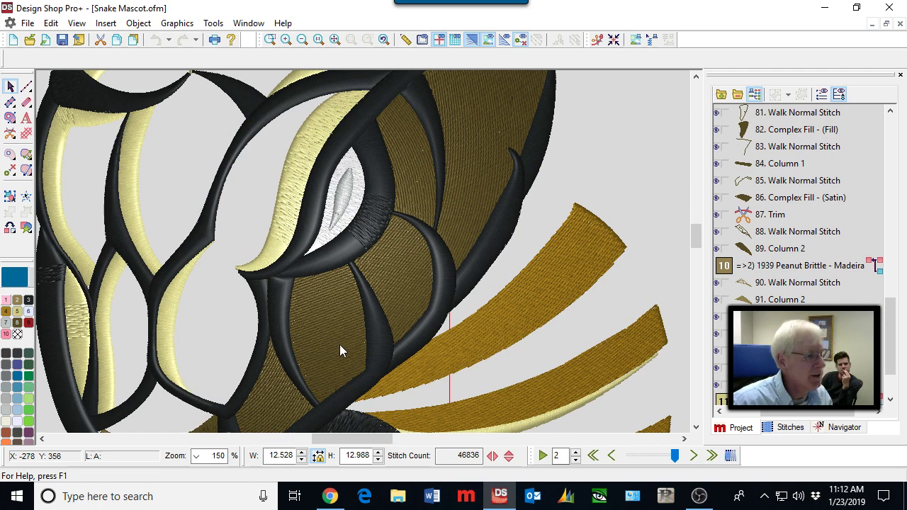
scroll(473, 211, up, 1)
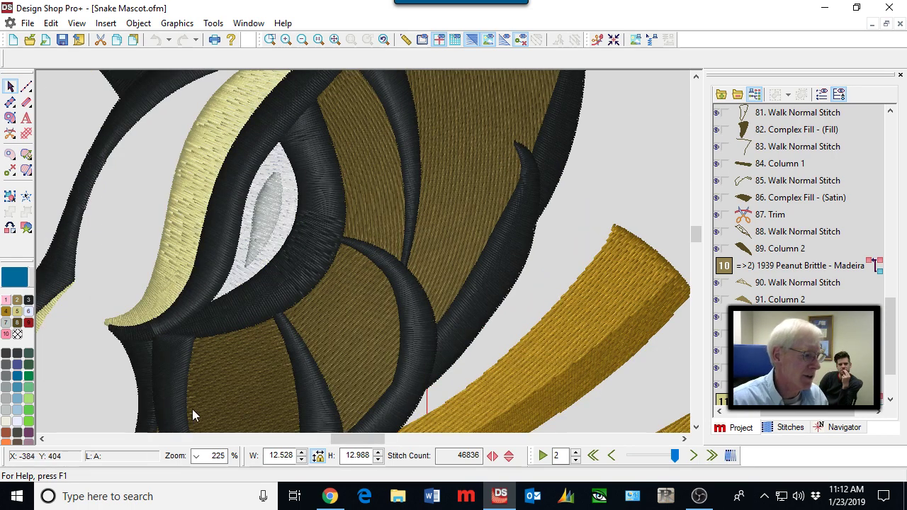